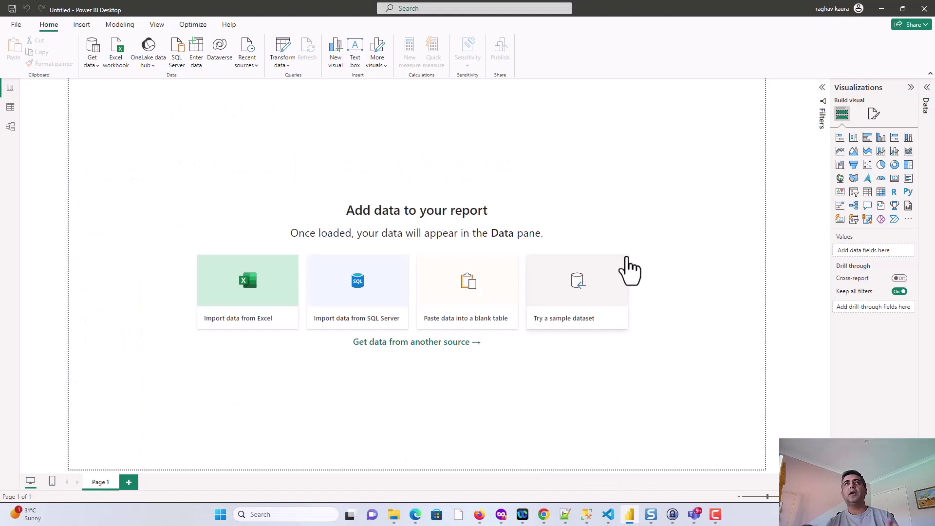
Connect to SQL Server localhost, database AdventureWorksDW2022, using Import mode.
left_click(94, 66)
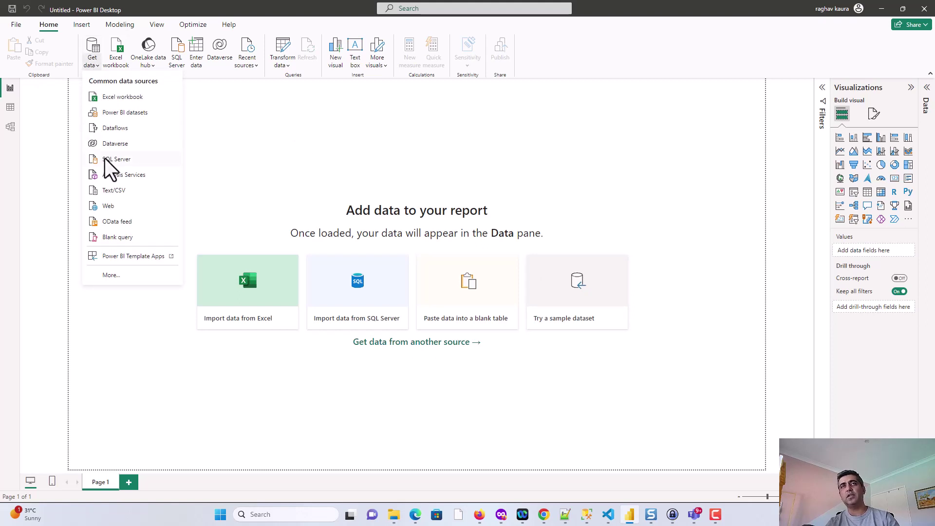
key("Escape")
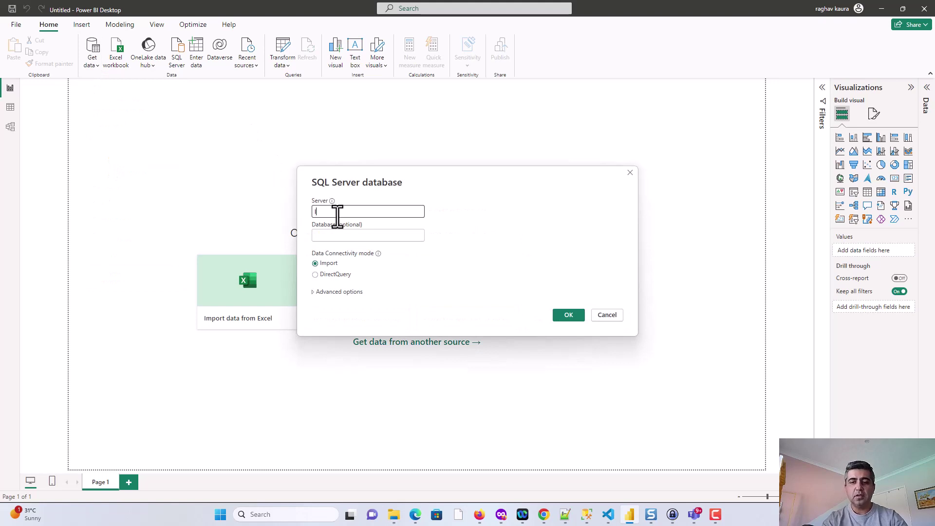
type("loc")
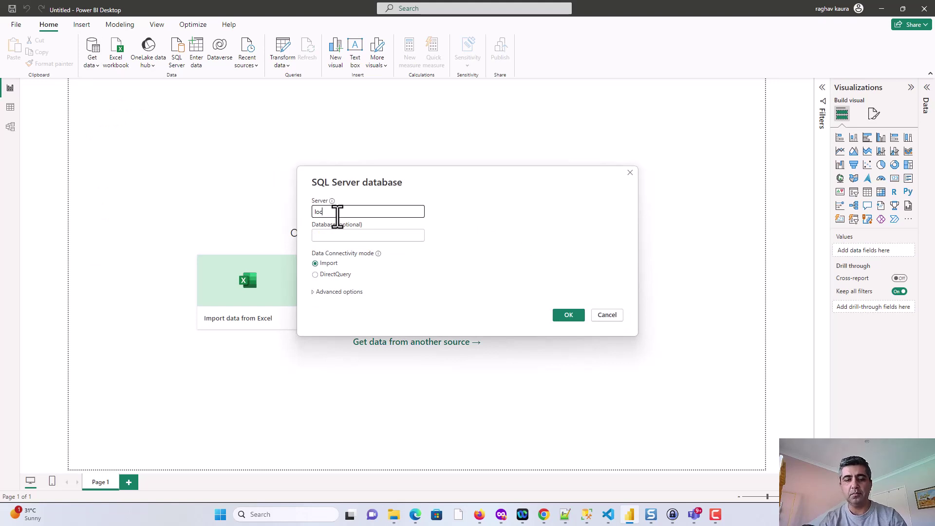
type("laalhost")
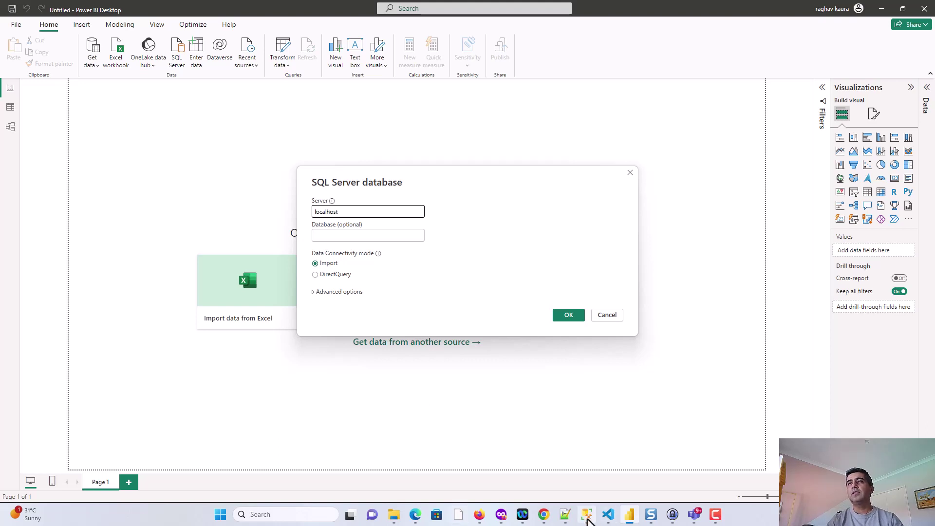
left_click(587, 514)
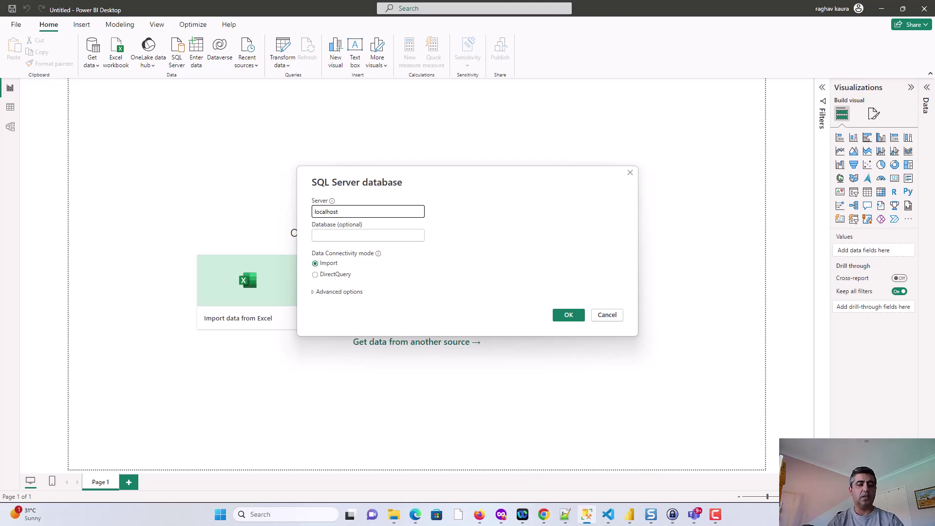
left_click(350, 235)
type("AdventureWorksDW2022")
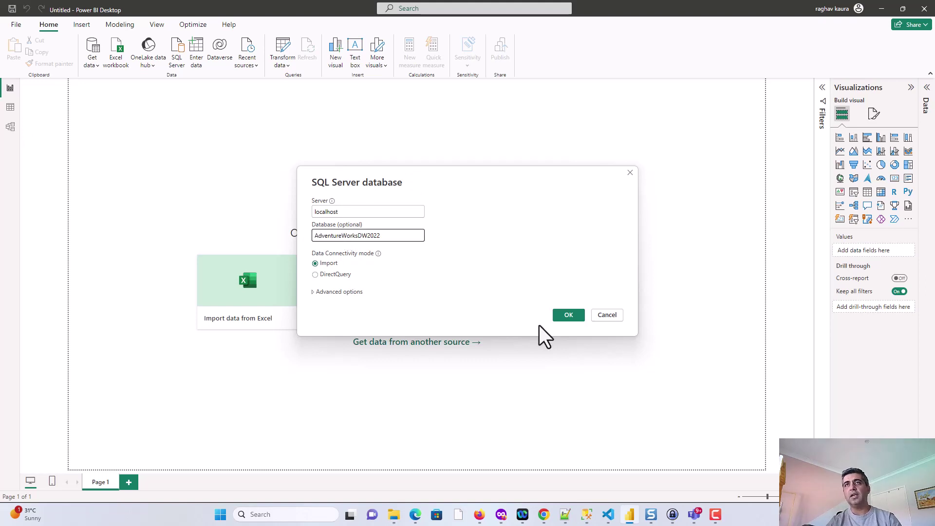
left_click(569, 315)
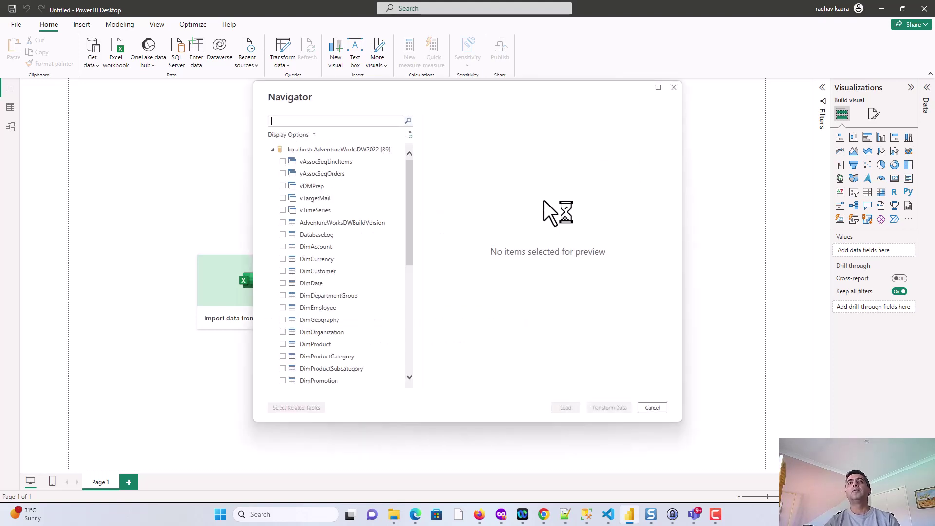
Tick DimAccount, DimDate, DimGeography, DimProduct, DimProductCategory, DimProductSubcategory and FactInternetSales, then choose Transform Data.
left_click(285, 287)
left_click(283, 246)
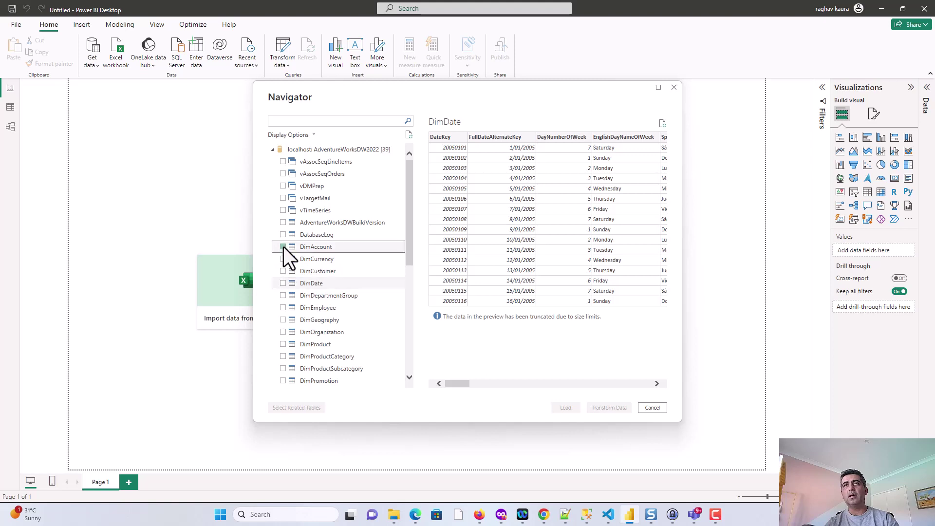
left_click(283, 284)
scroll(410, 267, "down", 1)
left_click(283, 281)
left_click(282, 306)
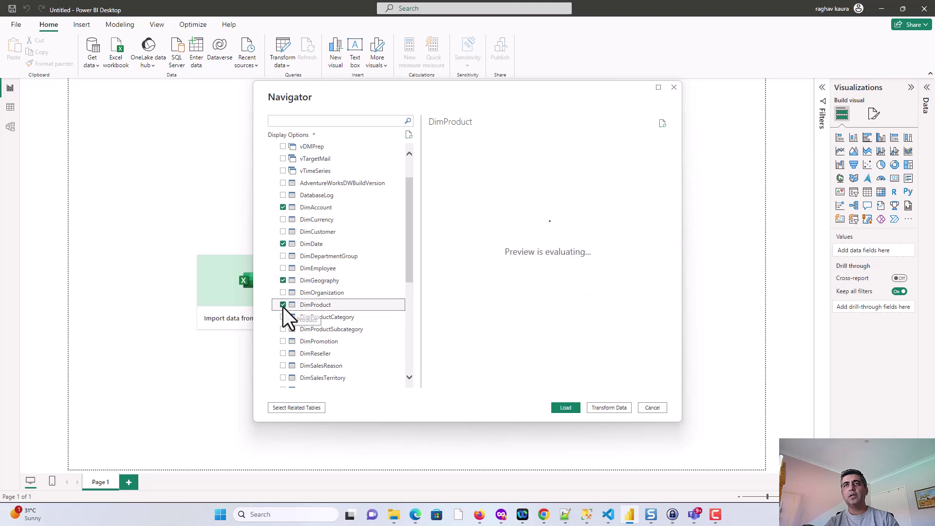
left_click(283, 317)
left_click(283, 329)
left_click_drag(409, 276, 408, 313)
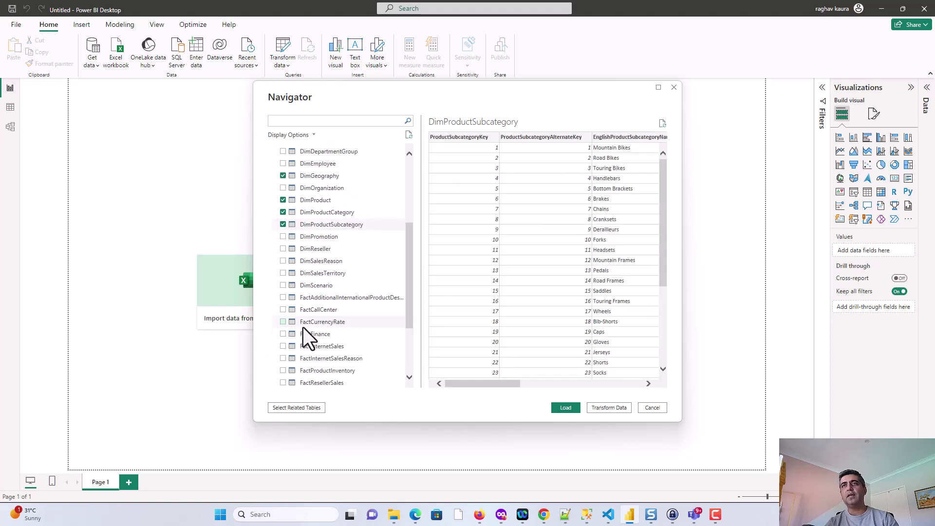
left_click(283, 346)
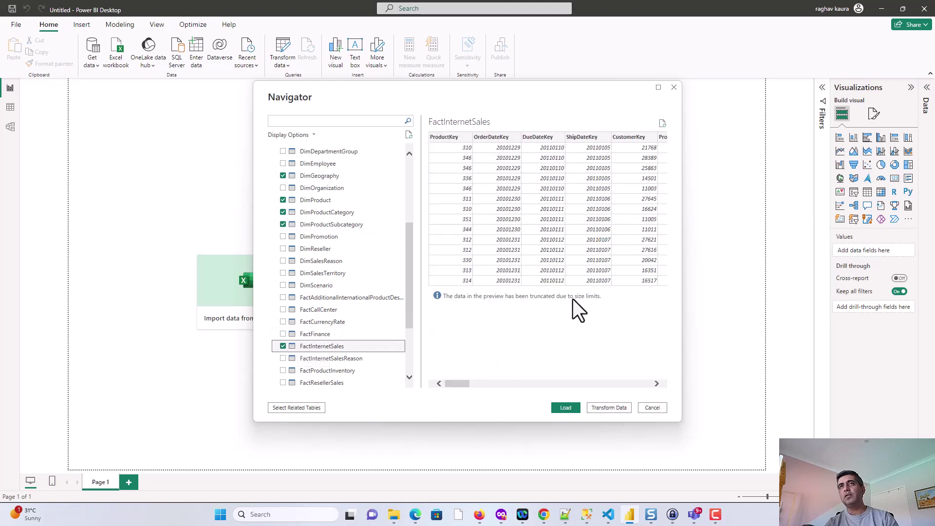
mouse_move(409, 291)
left_mouse_down()
mouse_move(413, 227)
mouse_move(415, 294)
left_mouse_up()
left_click(617, 411)
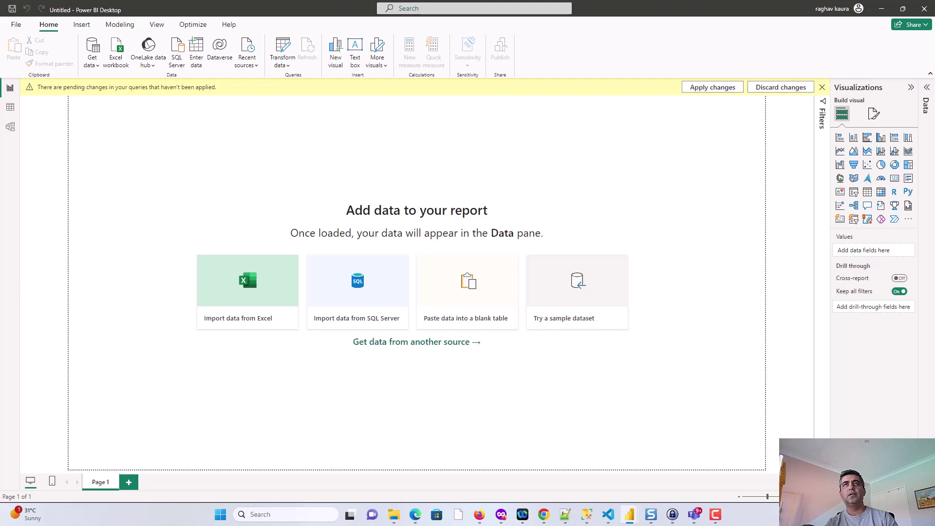
Maximize the Power Query Editor and scroll across the FactInternetSales columns.
left_click_drag(1, 10, 753, 63)
left_click(811, 60)
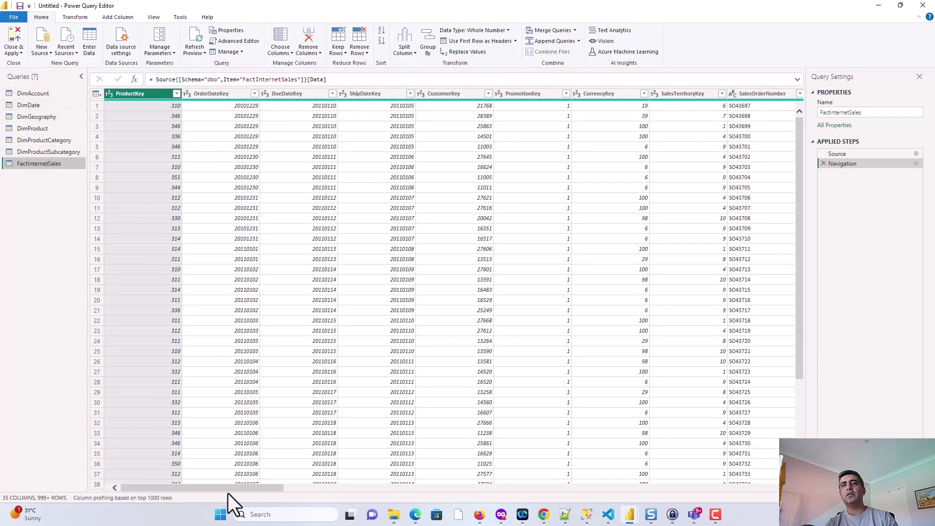
left_click_drag(234, 488, 777, 487)
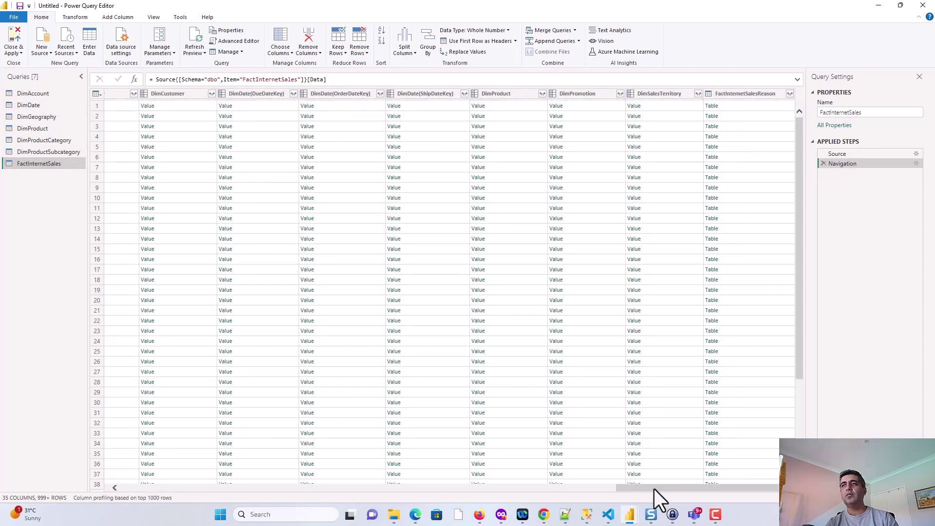
left_click_drag(654, 489, 582, 474)
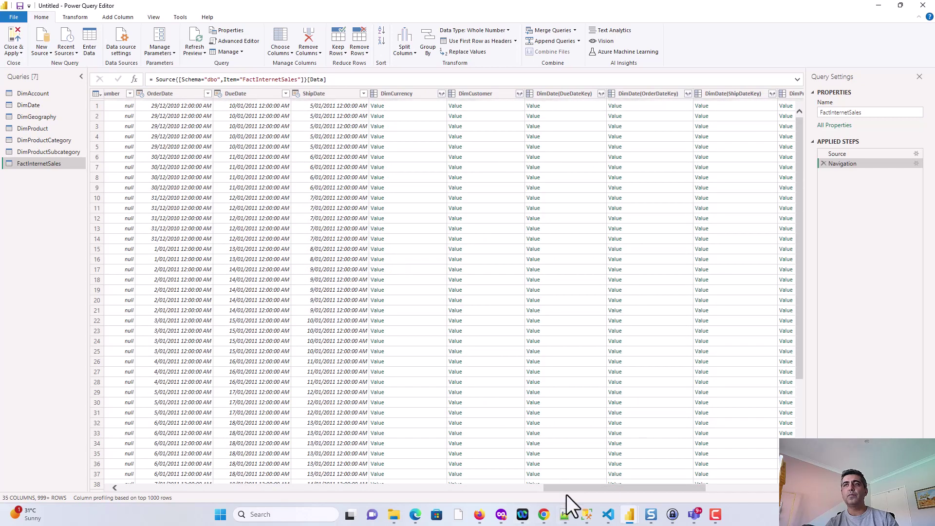
left_click_drag(568, 491, 530, 486)
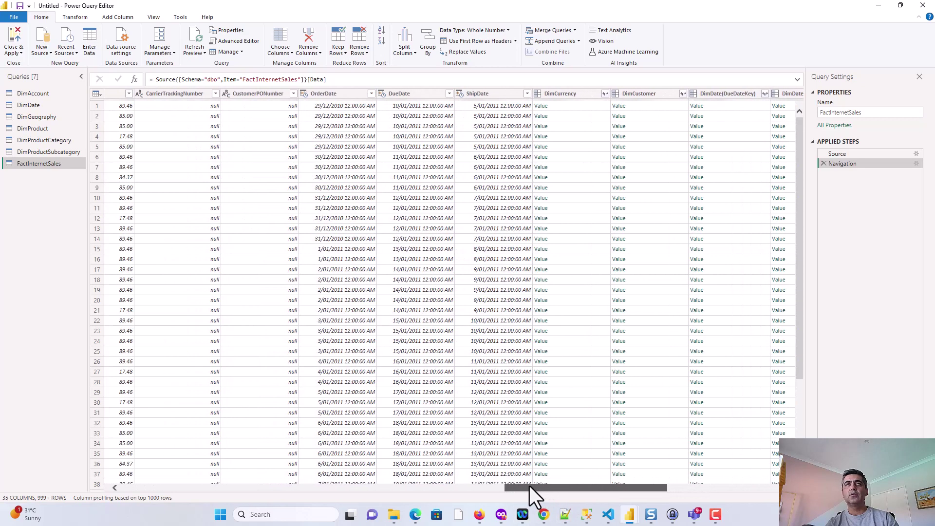
Remove the CustomerPONumber, CarrierTrackingNumber and UnitPriceDiscountPct columns.
right_click(244, 99)
left_click(270, 116)
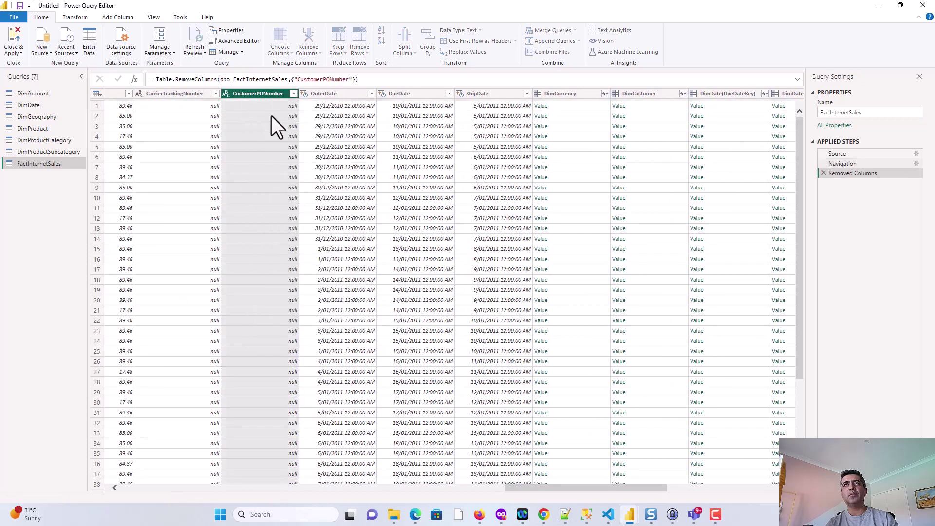
right_click(174, 93)
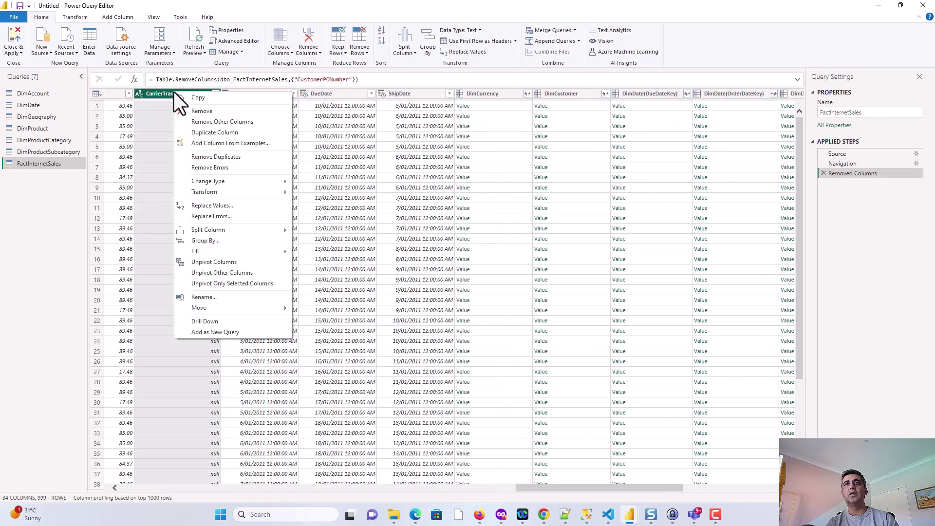
left_click(197, 111)
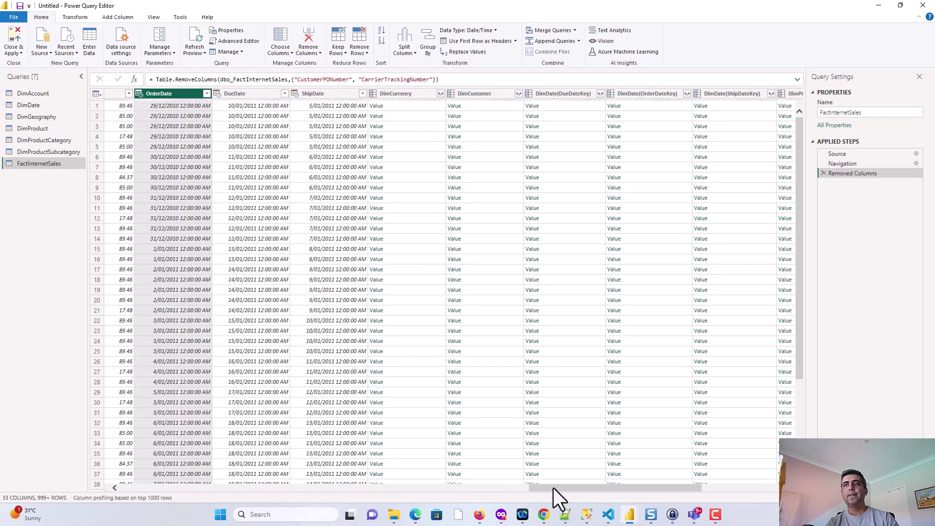
left_click_drag(553, 488, 399, 487)
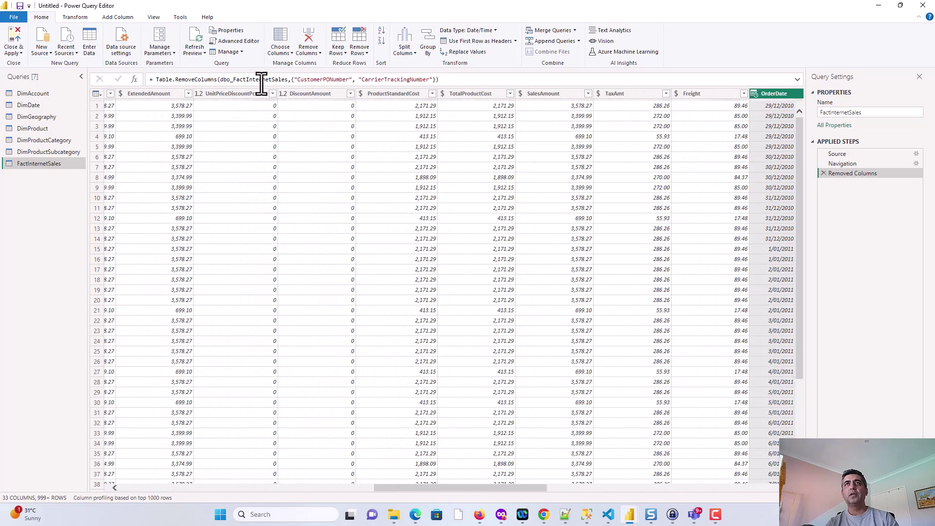
right_click(241, 92)
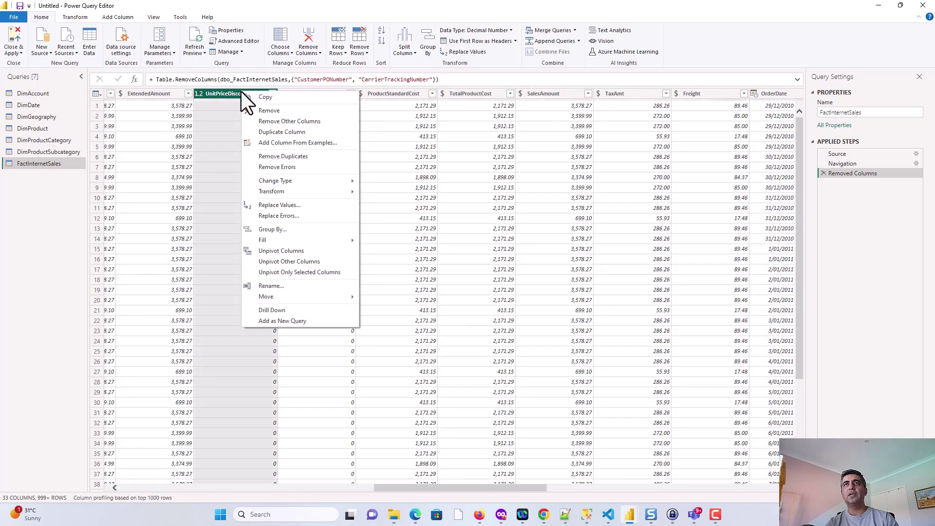
left_click(258, 107)
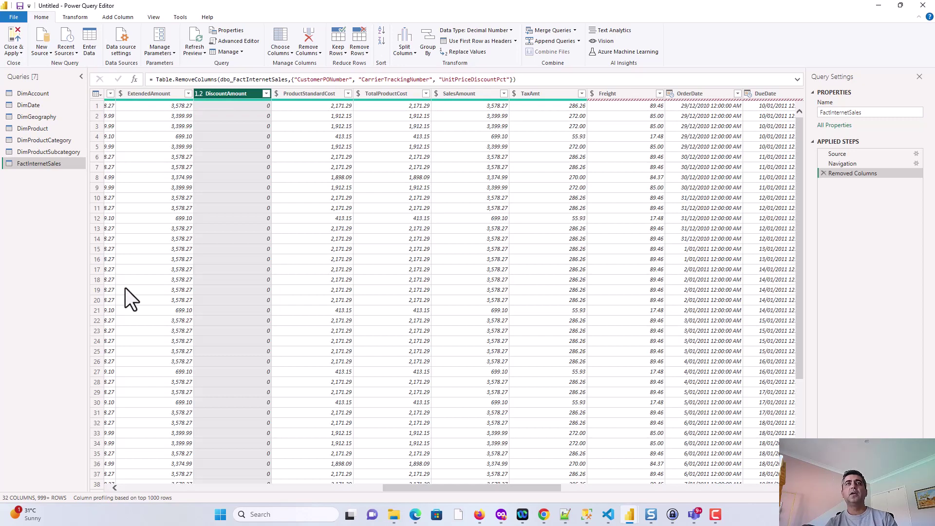
Load the seven tables with Close & Apply, view DimAccount in Table view, and review relationships.
left_click(26, 60)
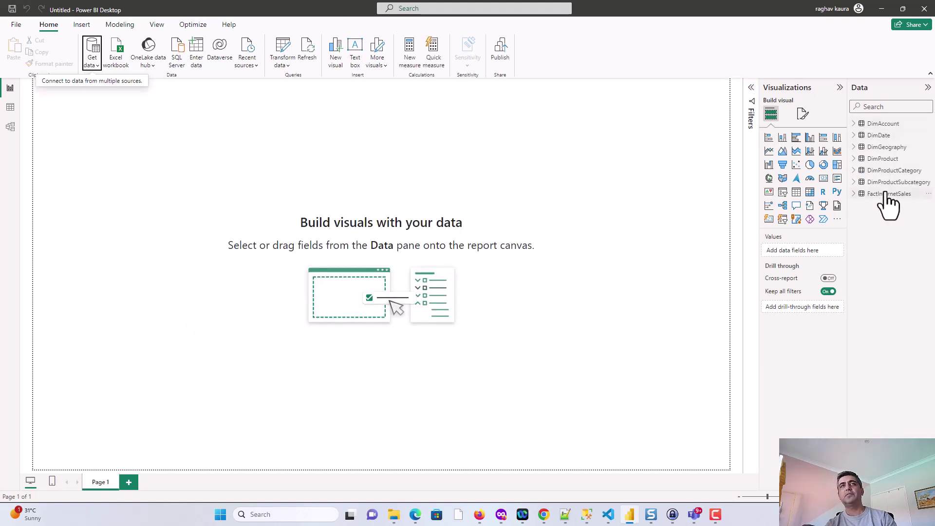
left_click(121, 28)
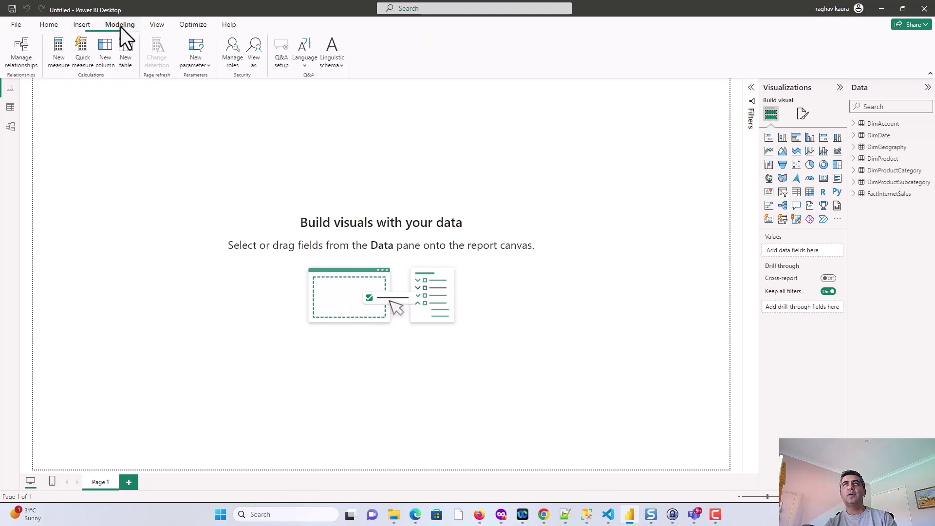
left_click(9, 108)
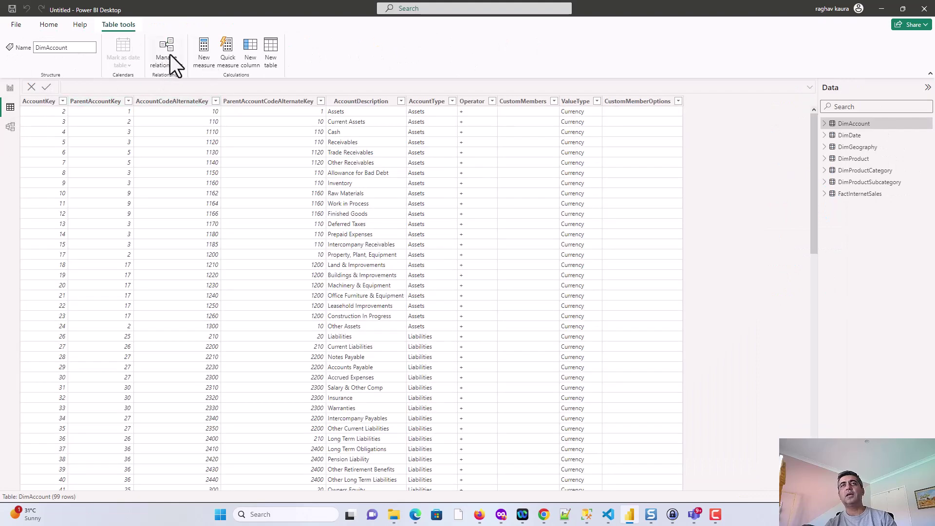
left_click(171, 54)
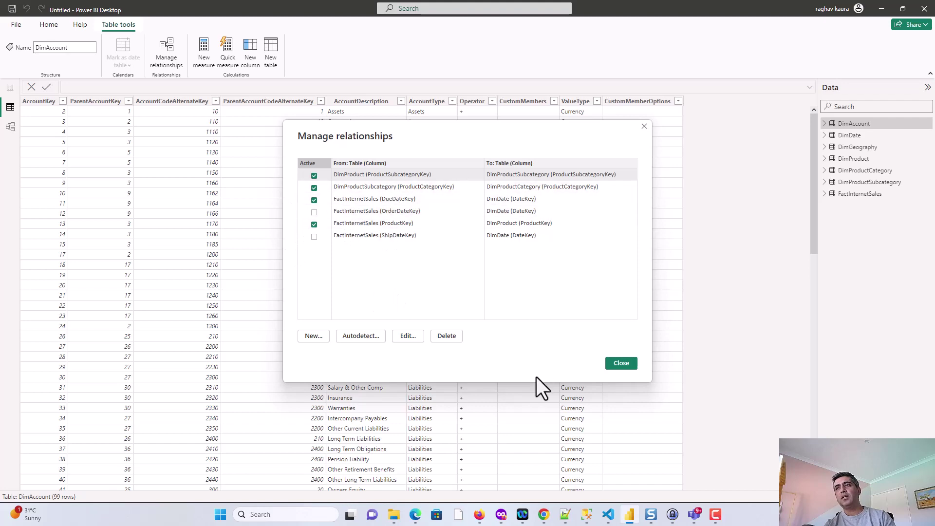
left_click(615, 365)
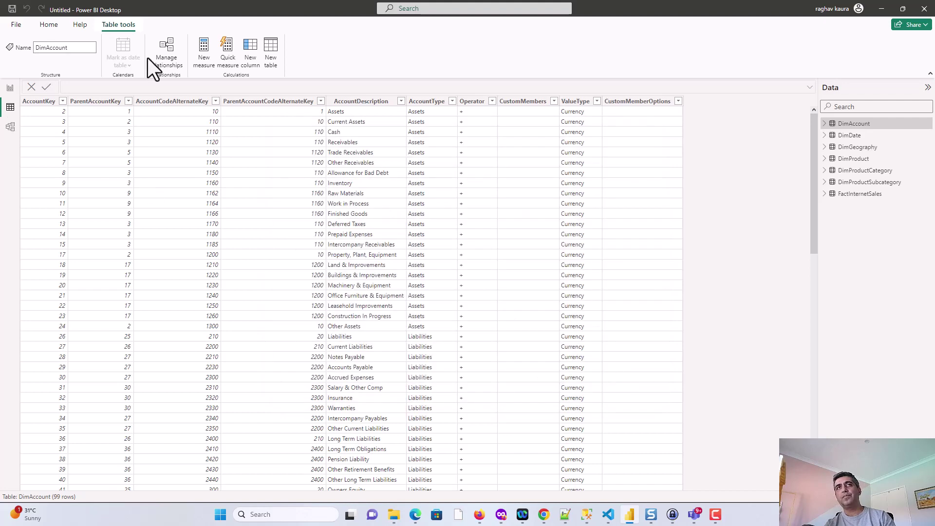
Show the Model view diagram with the Properties and Data panes collapsed.
left_click(11, 128)
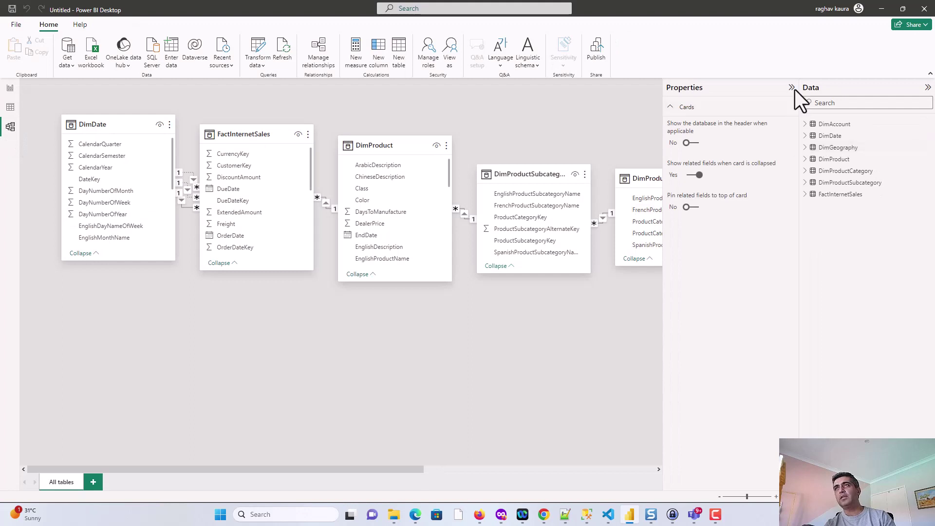
left_click(792, 88)
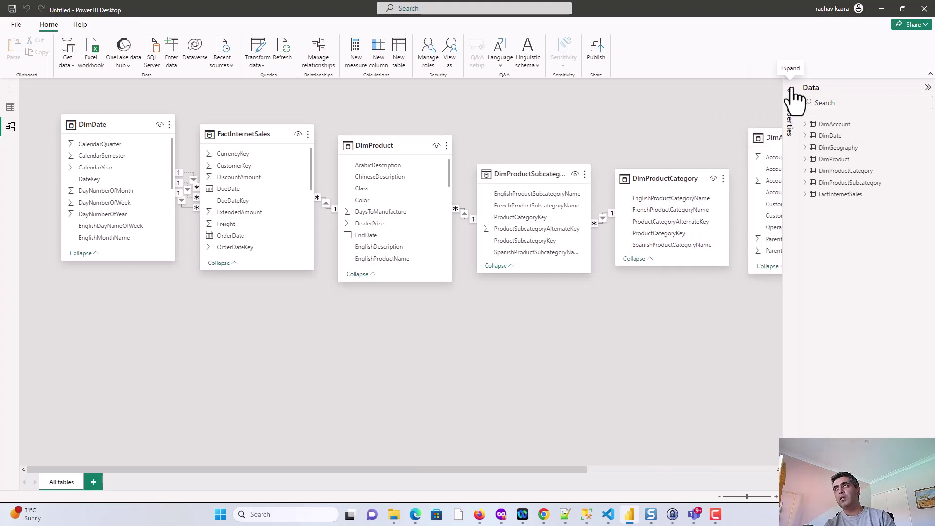
left_click(927, 90)
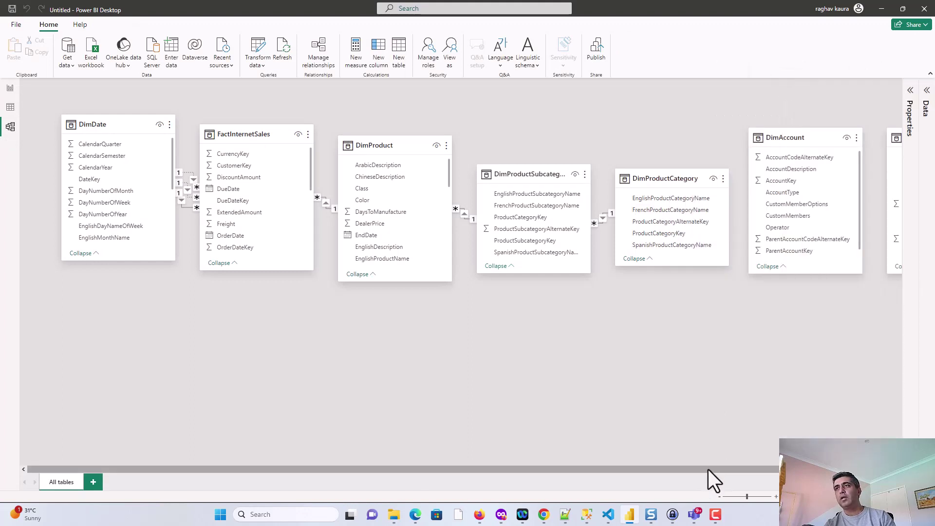
scroll(712, 478, "right", 5)
scroll(709, 476, "left", 4)
scroll(707, 476, "left", 1)
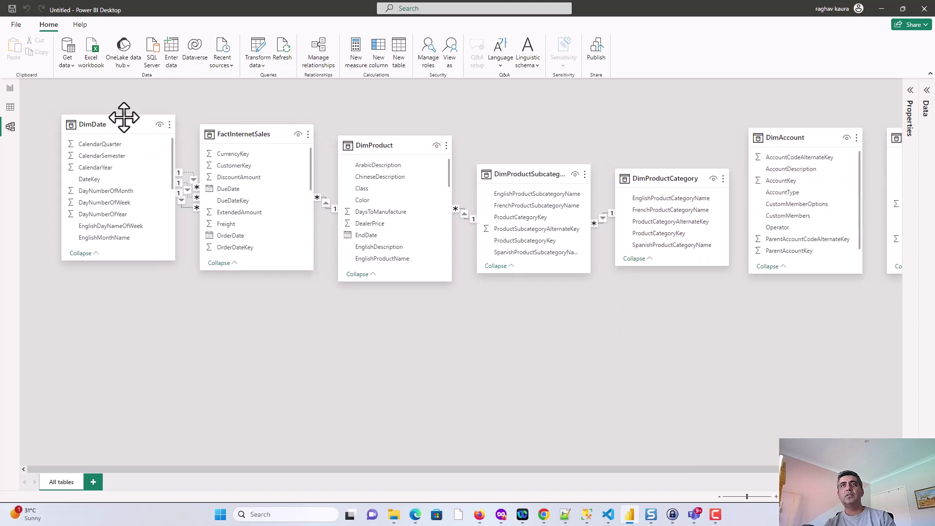
Move DimDate below FactInternetSales and lengthen FactInternetSales to show all fields.
left_click_drag(123, 117, 32, 291)
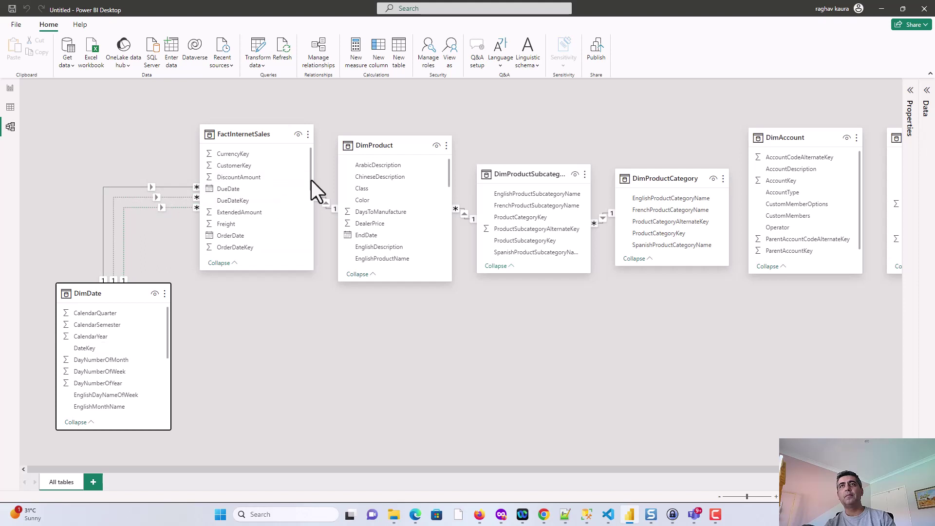
left_click(301, 214)
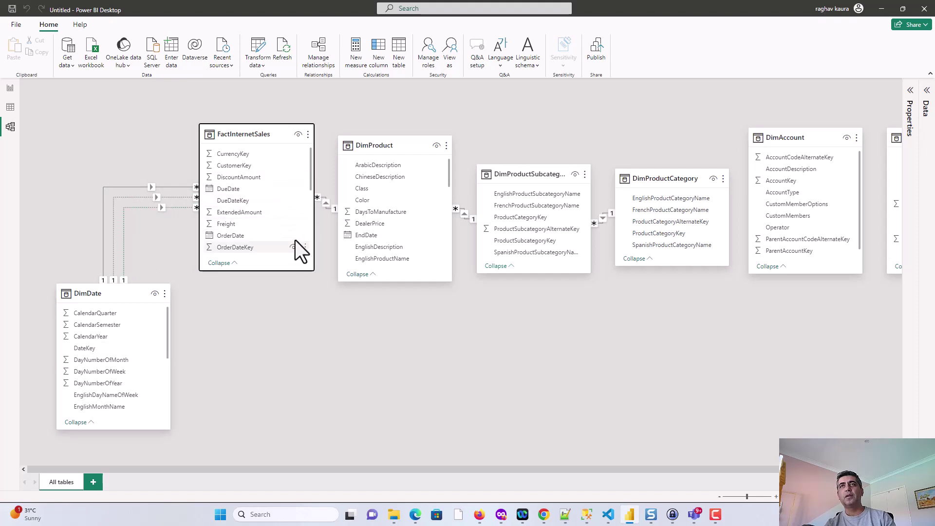
left_click_drag(248, 273, 234, 395)
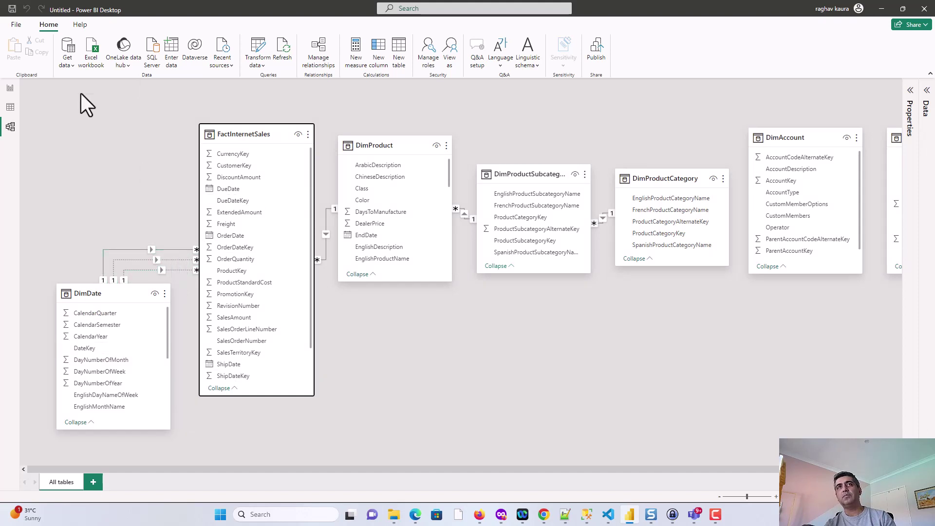
Activate the FactInternetSales OrderDateKey relationship to DimDate, replacing DueDateKey.
left_click(319, 68)
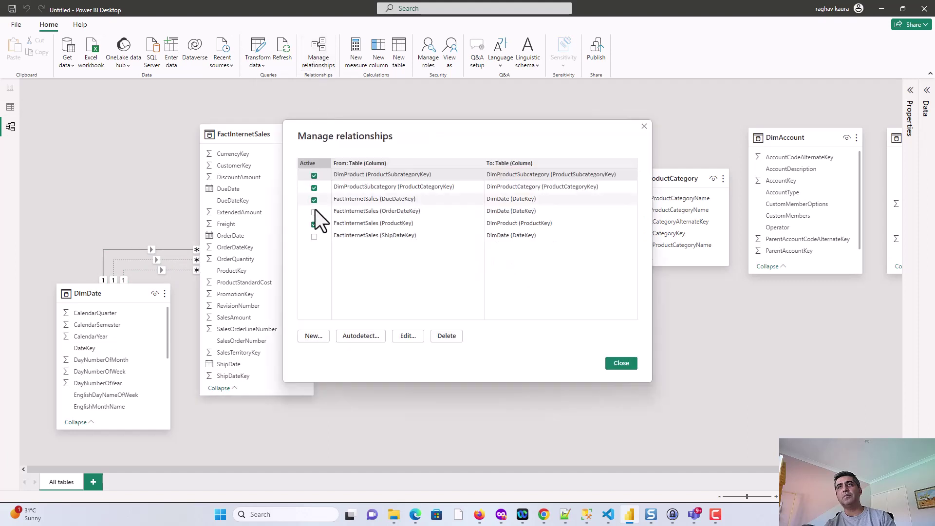
left_click(314, 199)
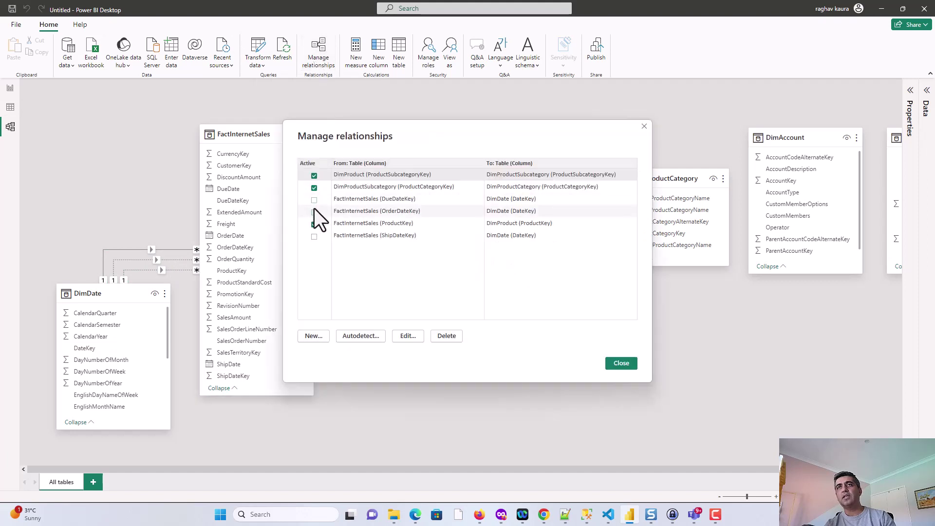
left_click(621, 364)
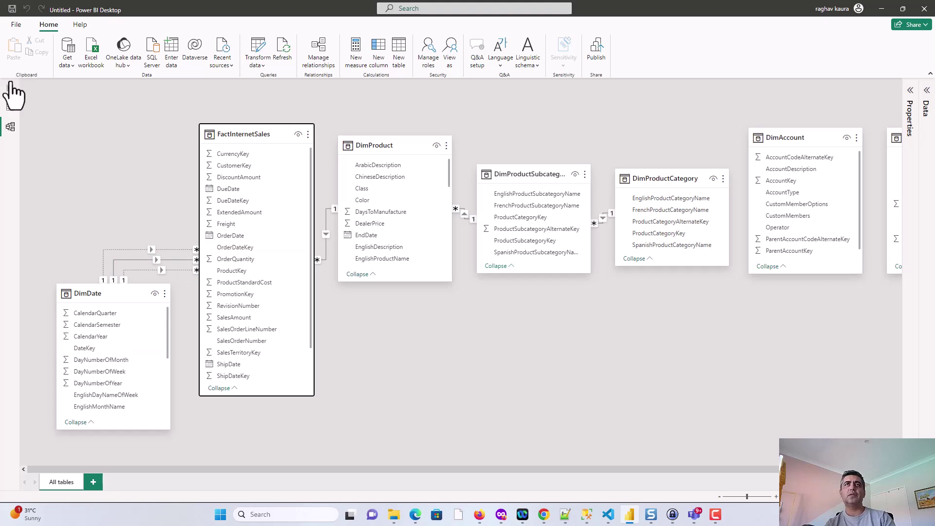
In Report view, mark DimDate as a date table with FullDateAlternateKey as the date column.
left_click(9, 89)
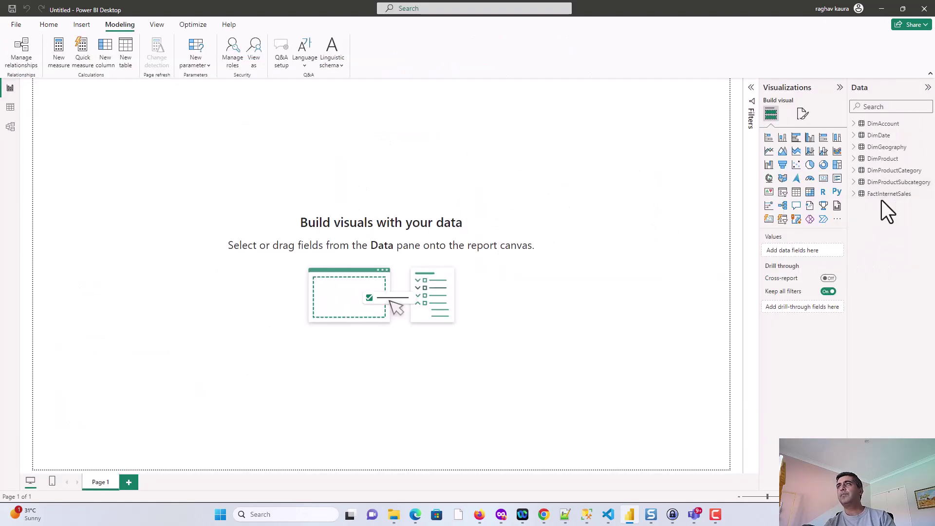
left_click(858, 195)
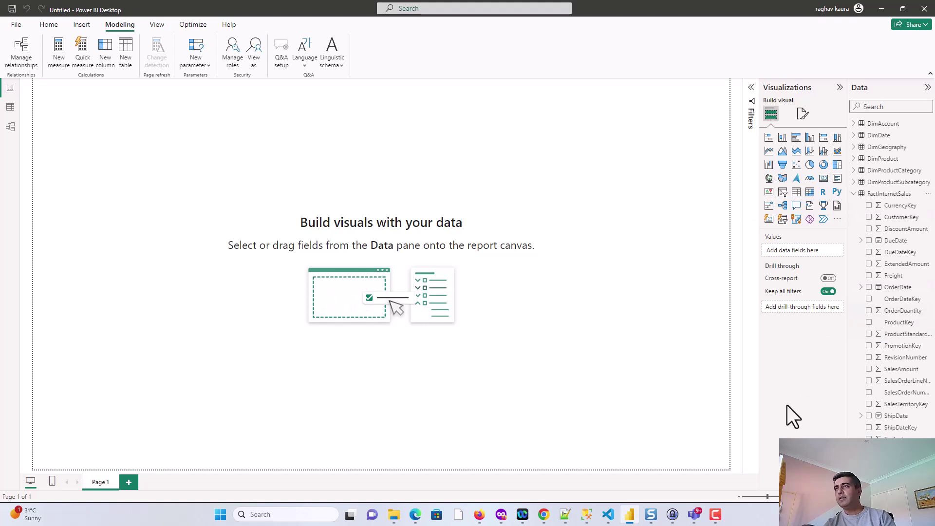
left_click(874, 138)
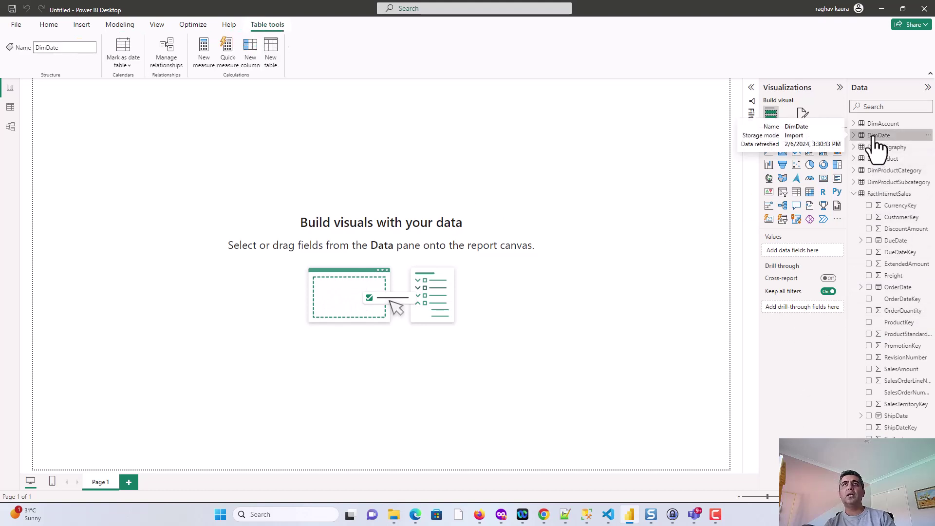
left_click(124, 68)
left_click(126, 82)
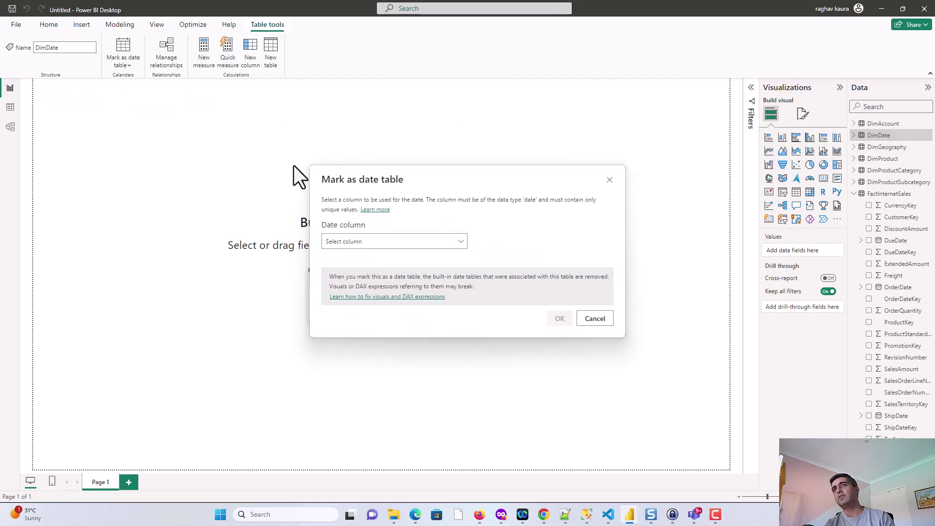
left_click(461, 242)
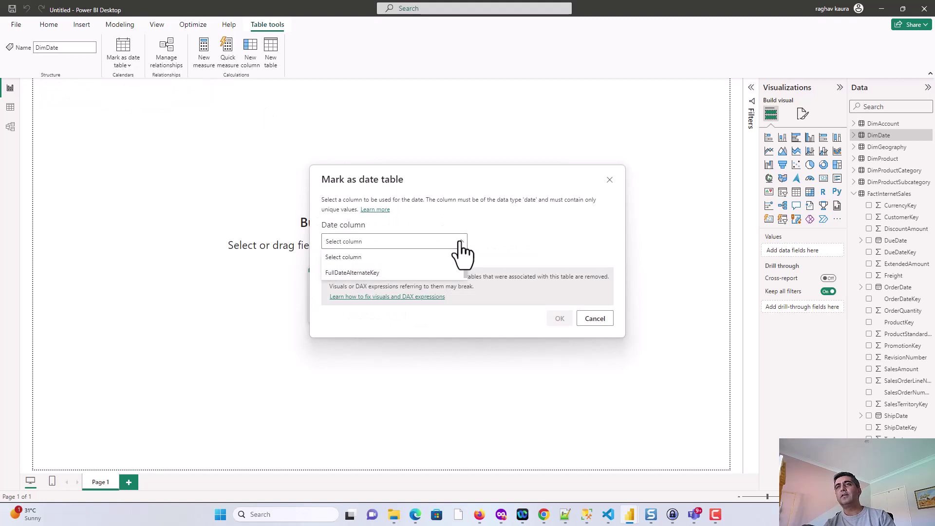
left_click(336, 273)
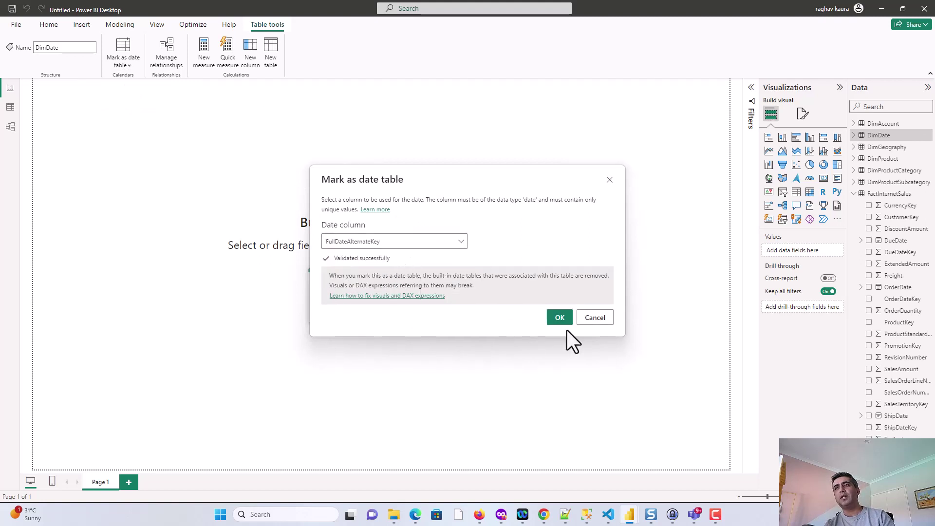
left_click(560, 318)
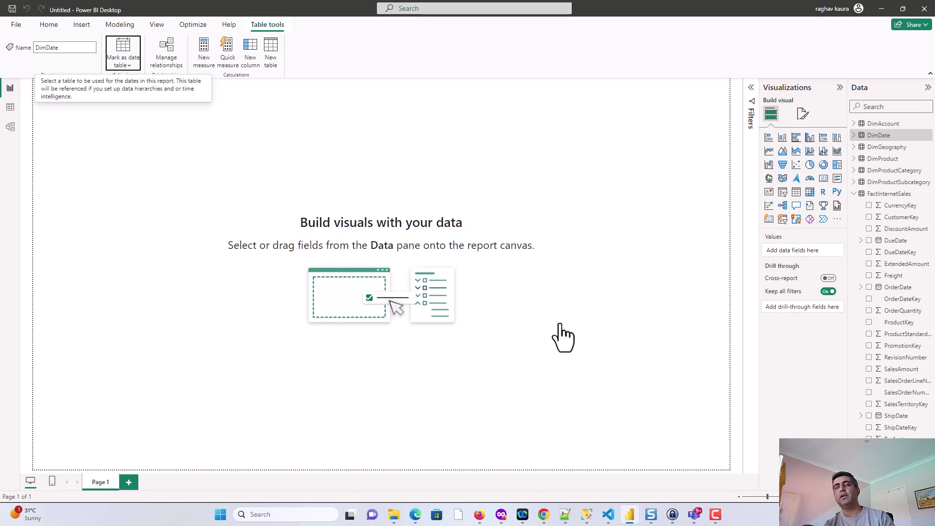
Chart Sum of SalesAmount as columns by DimDate CalendarYear and enlarge the chart.
left_click(618, 299)
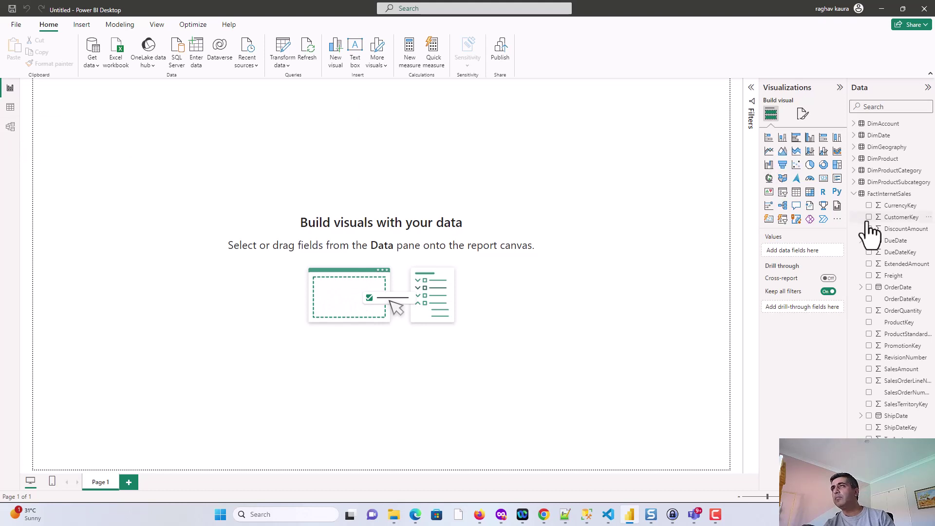
left_click(869, 369)
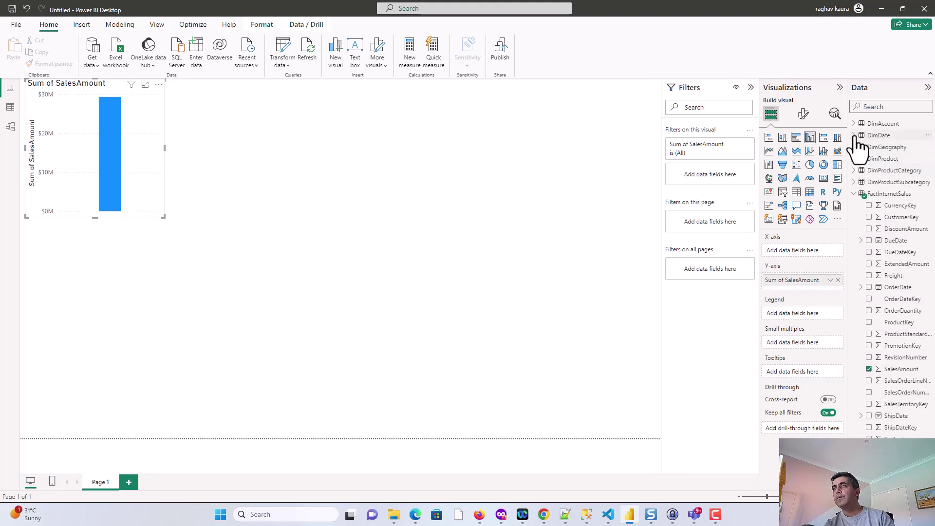
left_click(859, 136)
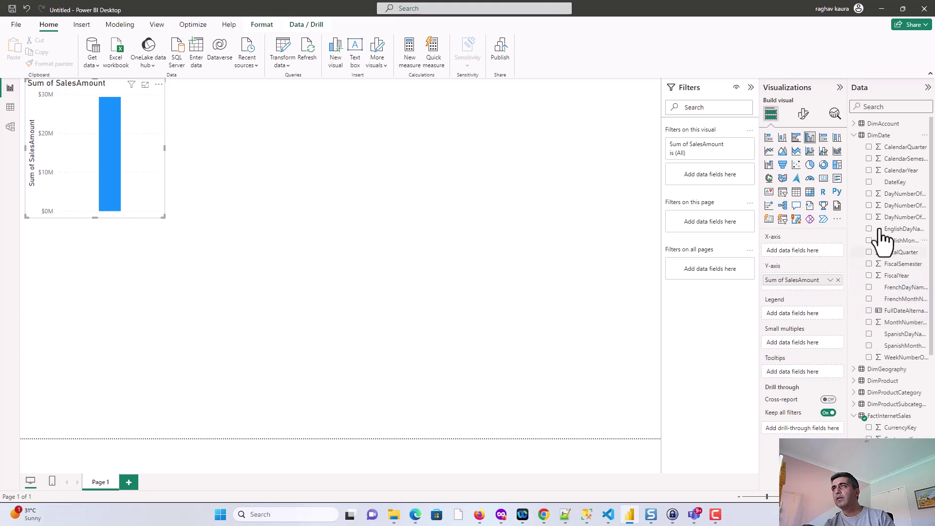
left_click_drag(892, 174, 798, 254)
left_click_drag(165, 217, 489, 344)
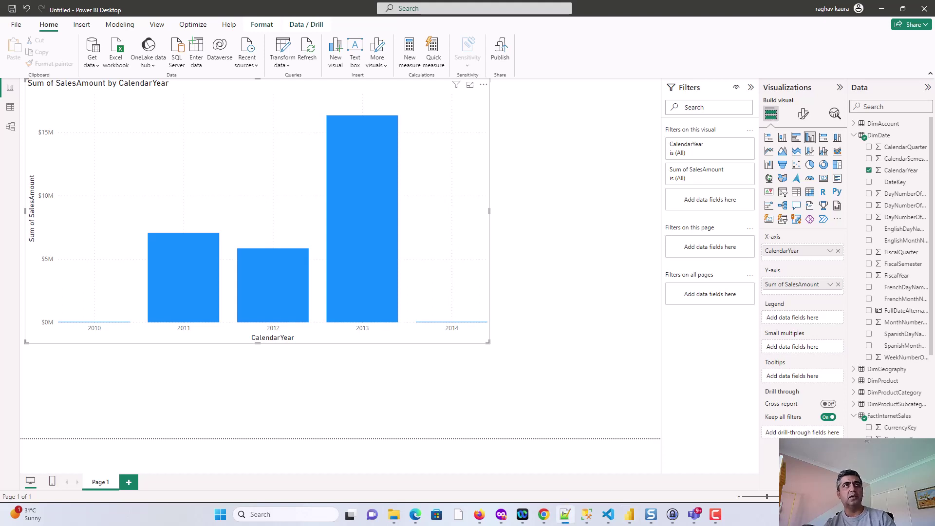
key("super+shift+Right")
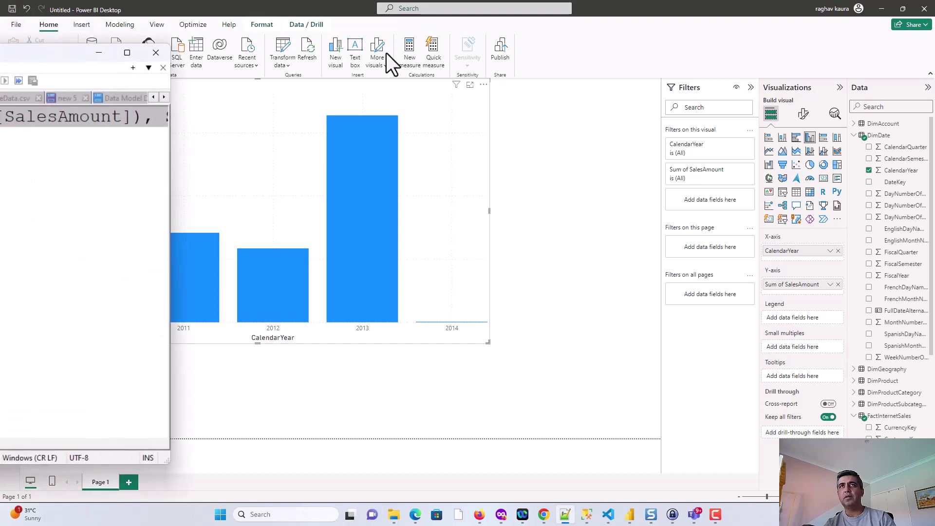
left_click(601, 58)
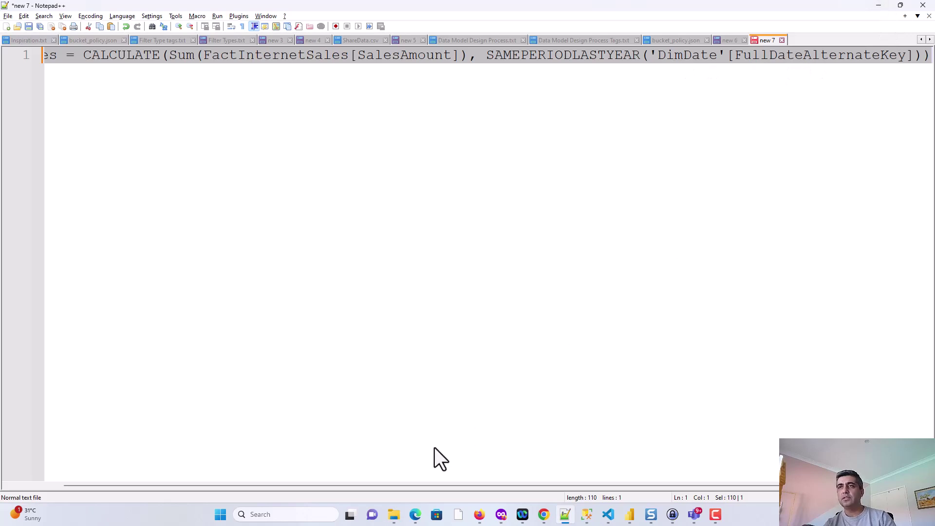
left_click_drag(407, 486, 256, 494)
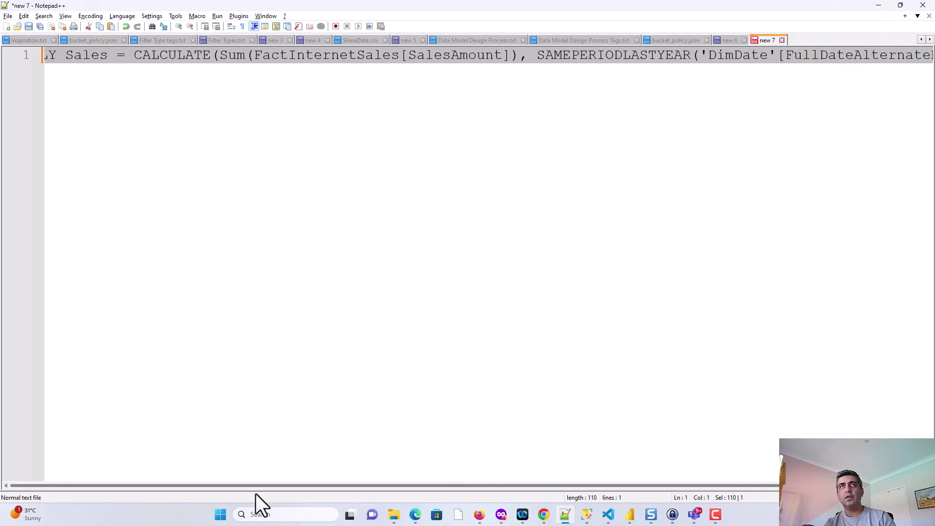
left_click(880, 5)
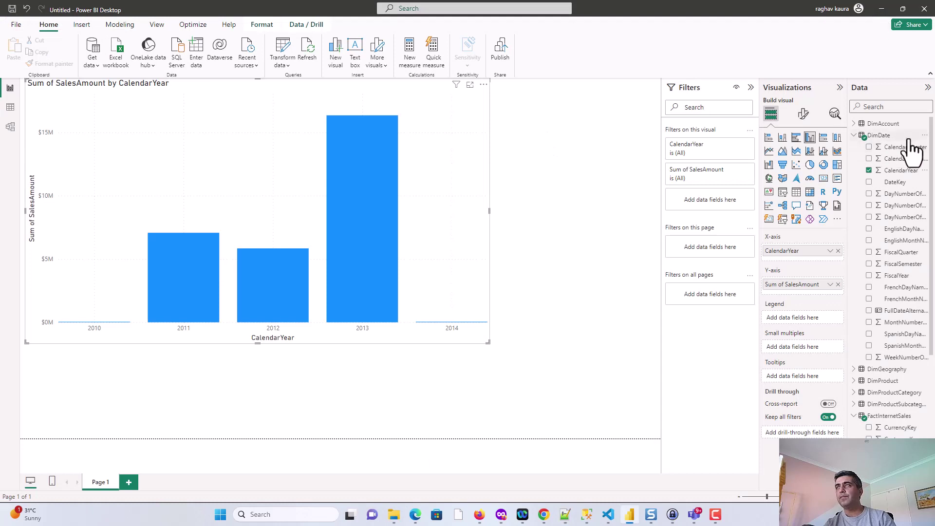
Add a SAMEPERIODLASTYEAR-based LY Sales measure to FactInternetSales and include it in the chart.
left_click(854, 136)
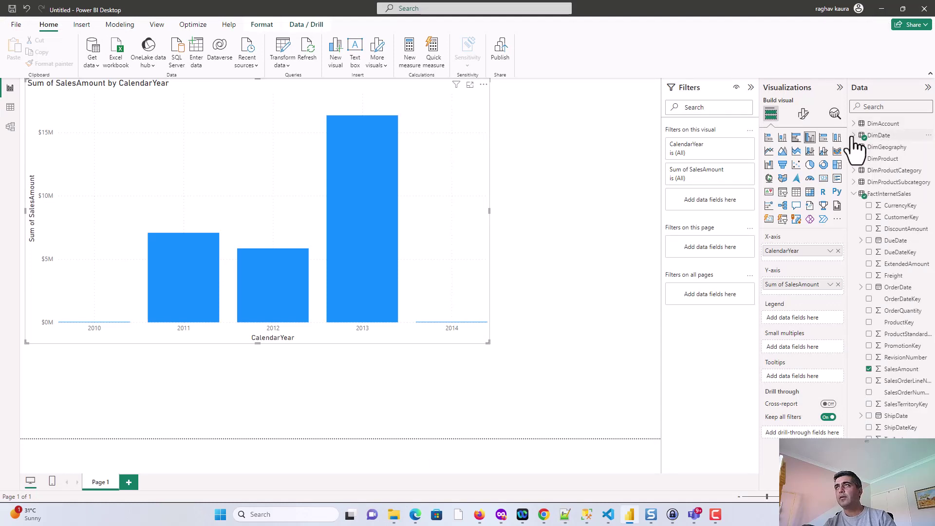
left_click(927, 194)
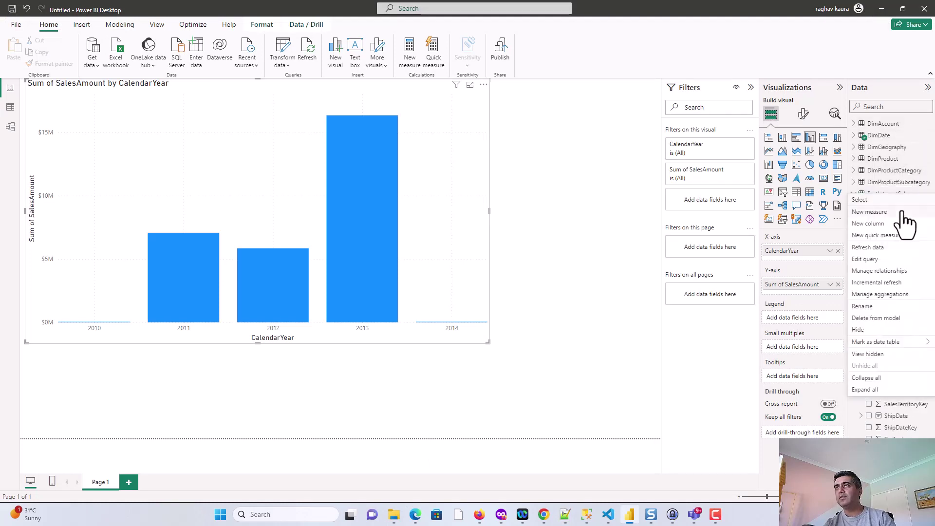
left_click(901, 213)
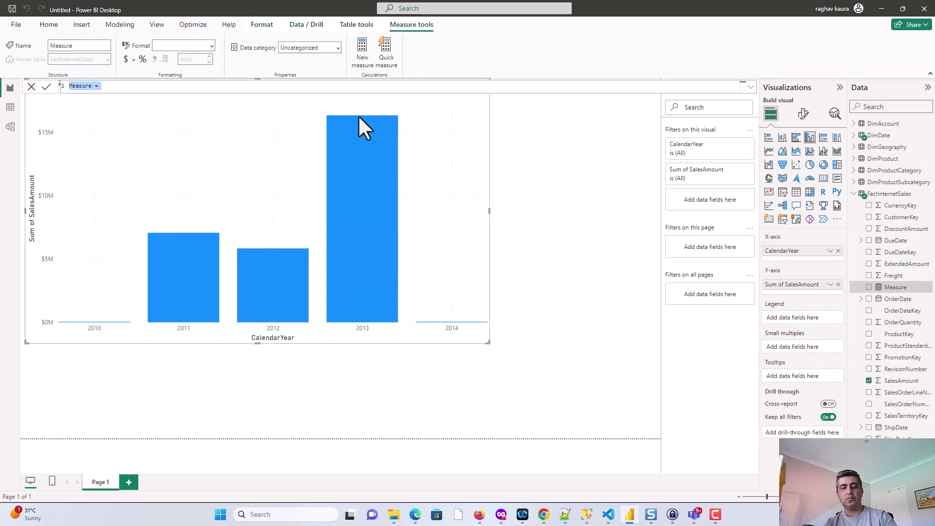
type("LY Sales = CALCULATE(Sum(FactInternetSales[SalesAmount]), SAMEPERIODLASTYEAR('DimDate'[FullDateAlternateKey]))")
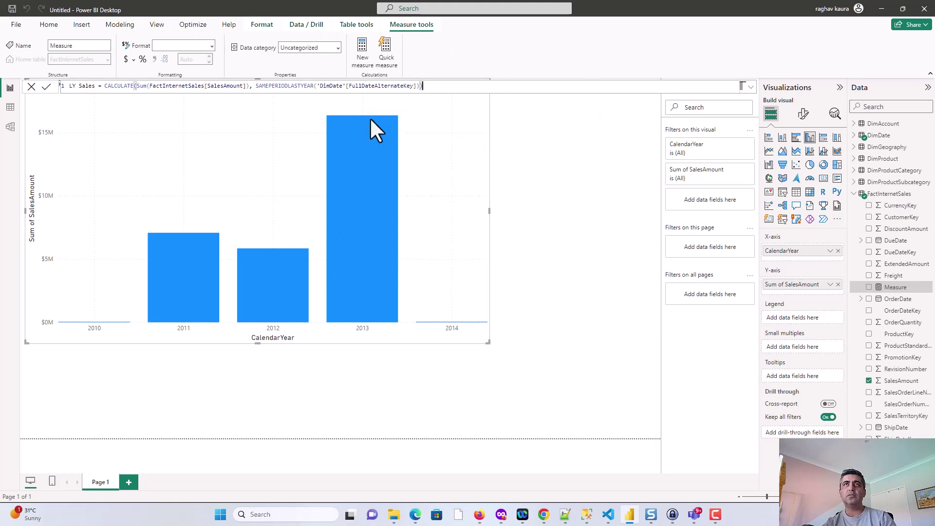
left_click(46, 87)
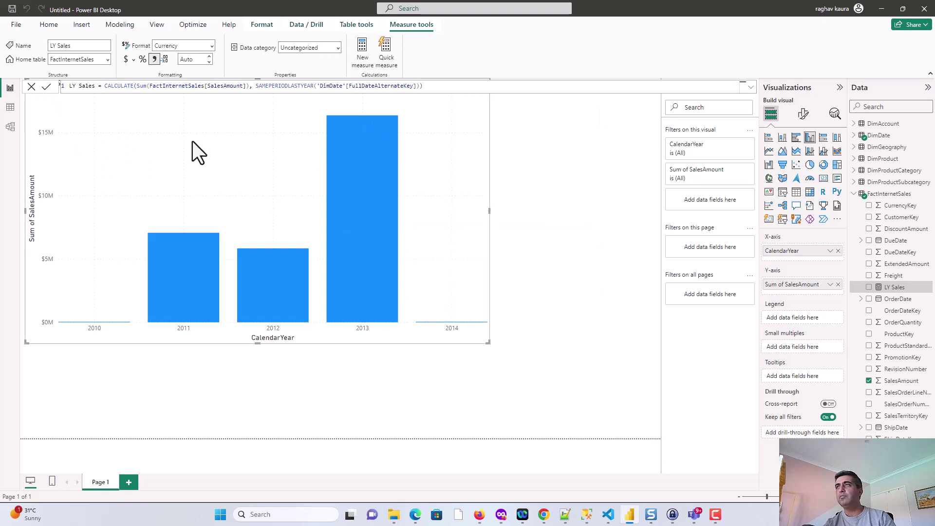
left_click(870, 288)
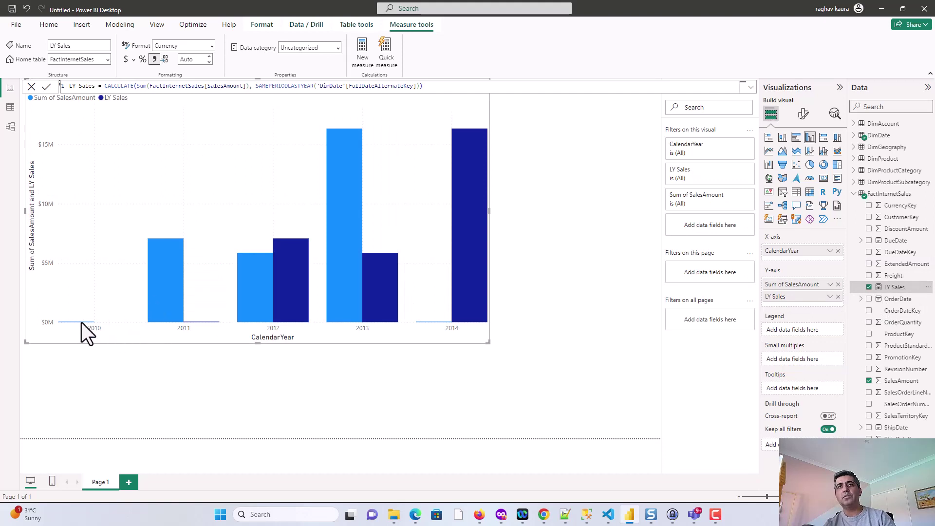
mouse_move(81, 323)
mouse_move(202, 323)
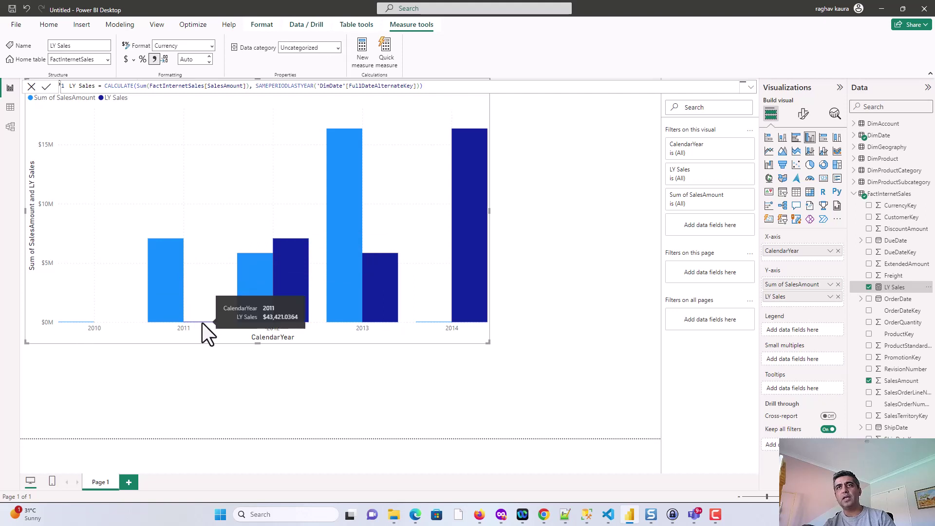
mouse_move(161, 273)
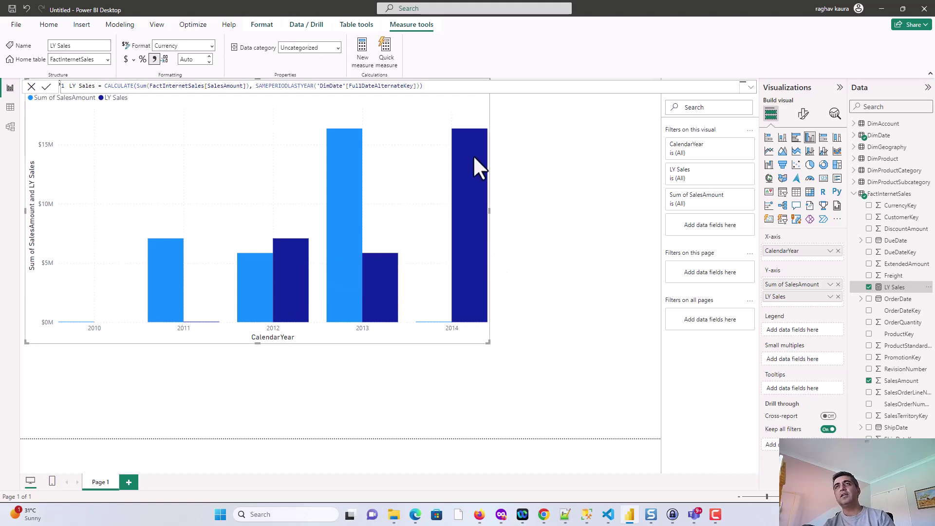
mouse_move(472, 158)
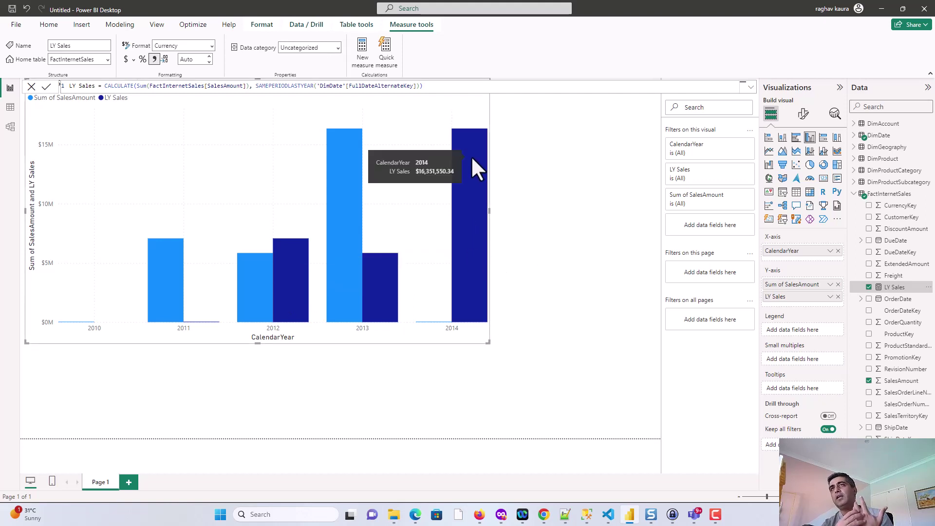